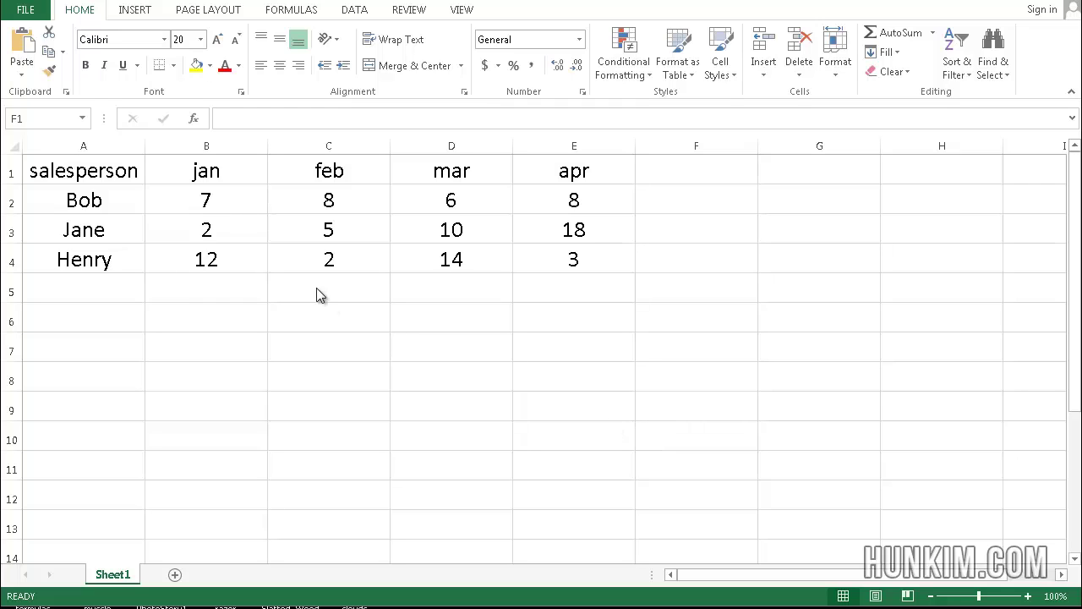
Review the sales table's salesperson names and Bob's January sales figure
{"action": "left_click", "coordinate": [68, 162]}
{"action": "left_click", "coordinate": [102, 199]}
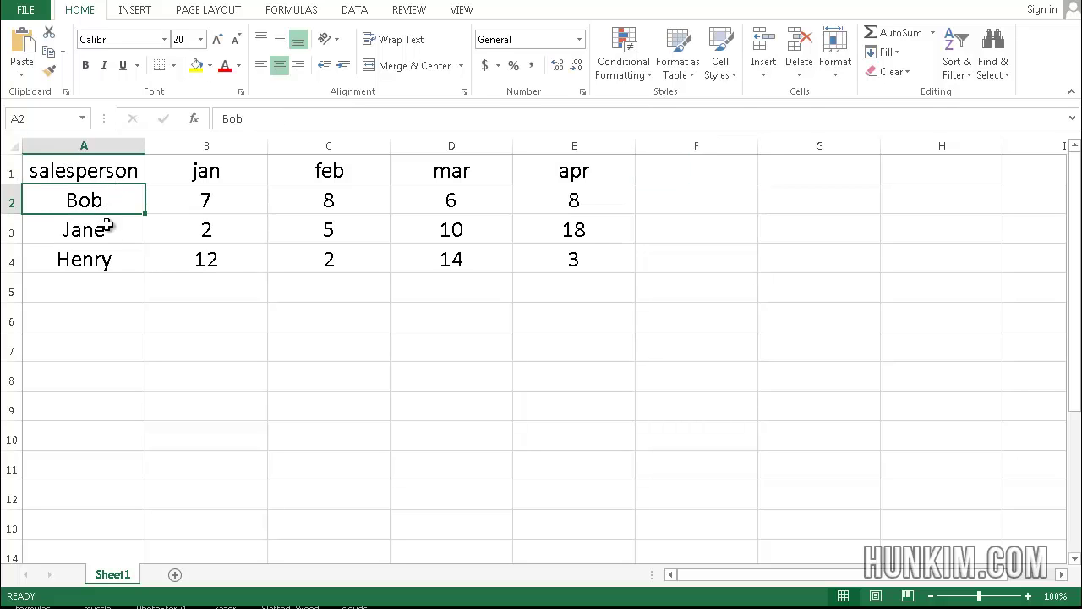
{"action": "left_click", "coordinate": [108, 234]}
{"action": "left_click", "coordinate": [109, 255]}
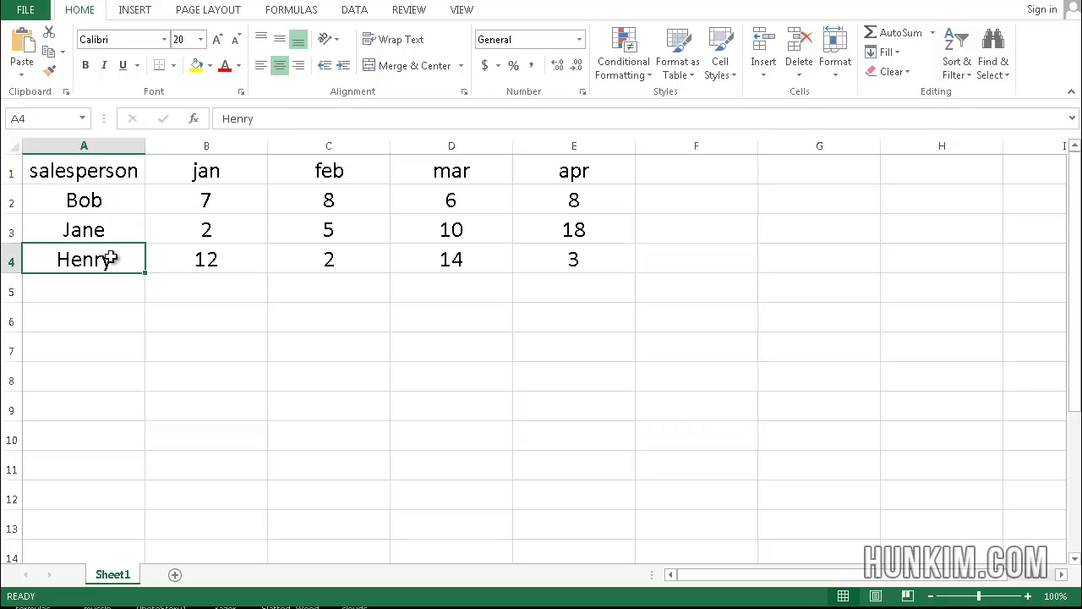
{"action": "left_click", "coordinate": [217, 202]}
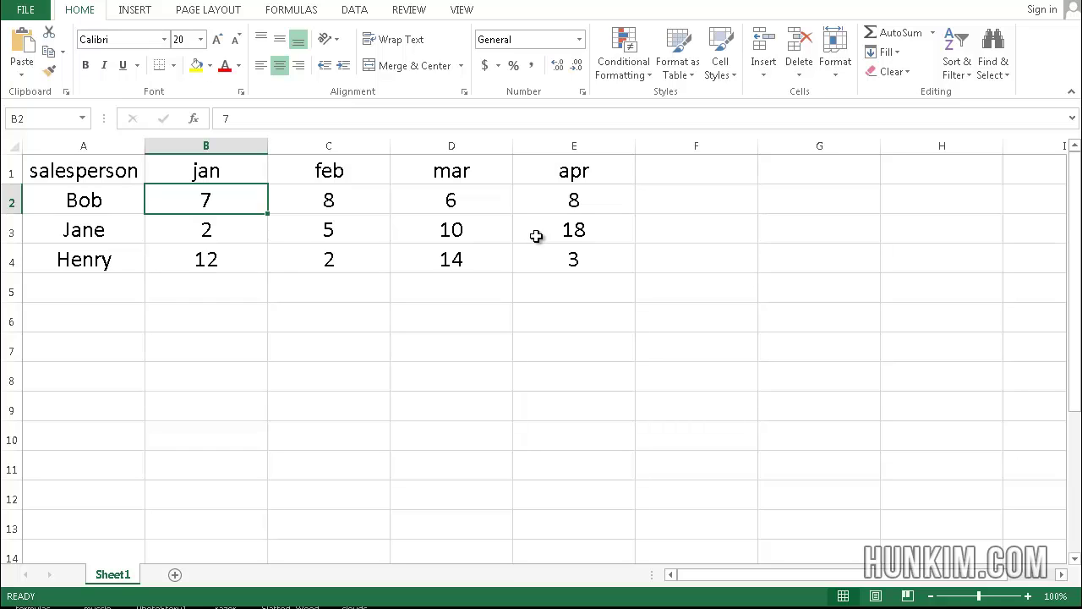
Enter a centred 'trend' heading in cell F1
{"action": "left_click", "coordinate": [696, 206]}
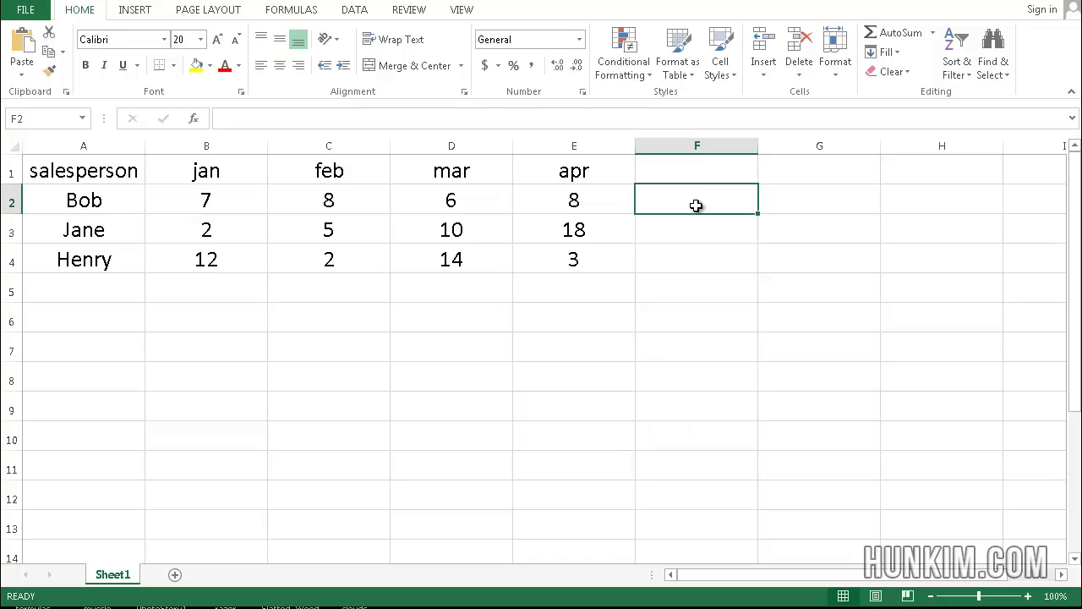
{"action": "left_click", "coordinate": [691, 170]}
{"action": "double_click", "coordinate": [678, 172]}
{"action": "type", "text": "trend"}
{"action": "key", "text": "Return"}
{"action": "left_click", "coordinate": [679, 172]}
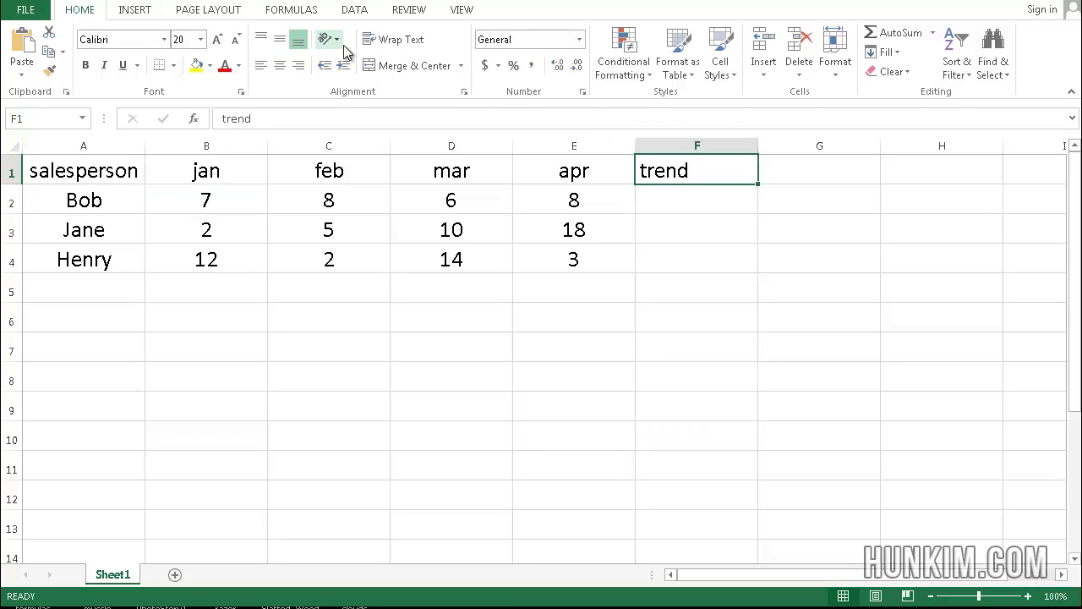
{"action": "left_click", "coordinate": [279, 65]}
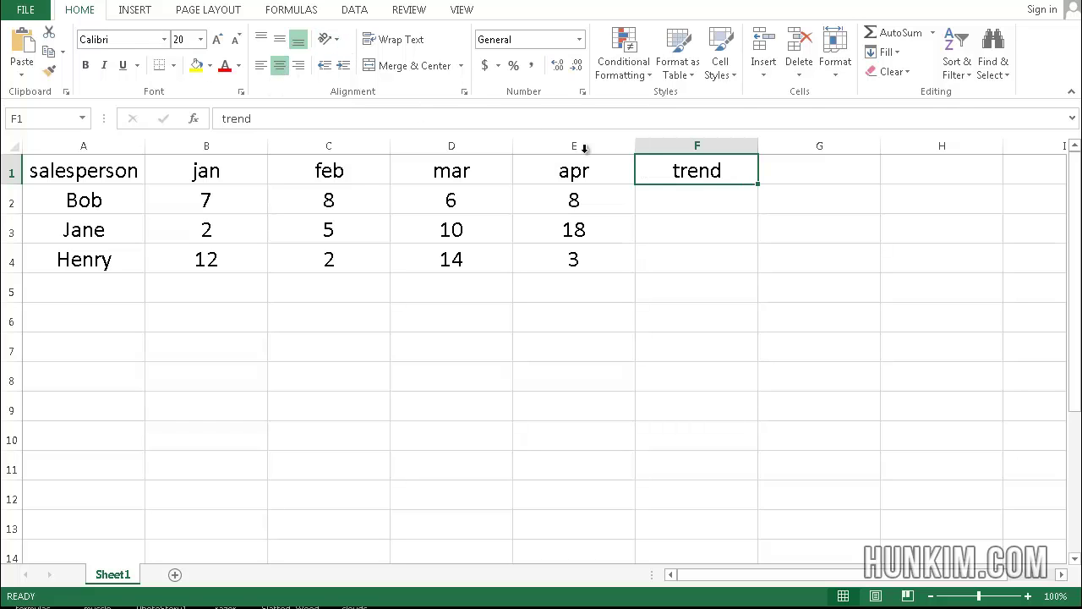
{"action": "left_click", "coordinate": [672, 201]}
{"action": "left_click", "coordinate": [134, 10]}
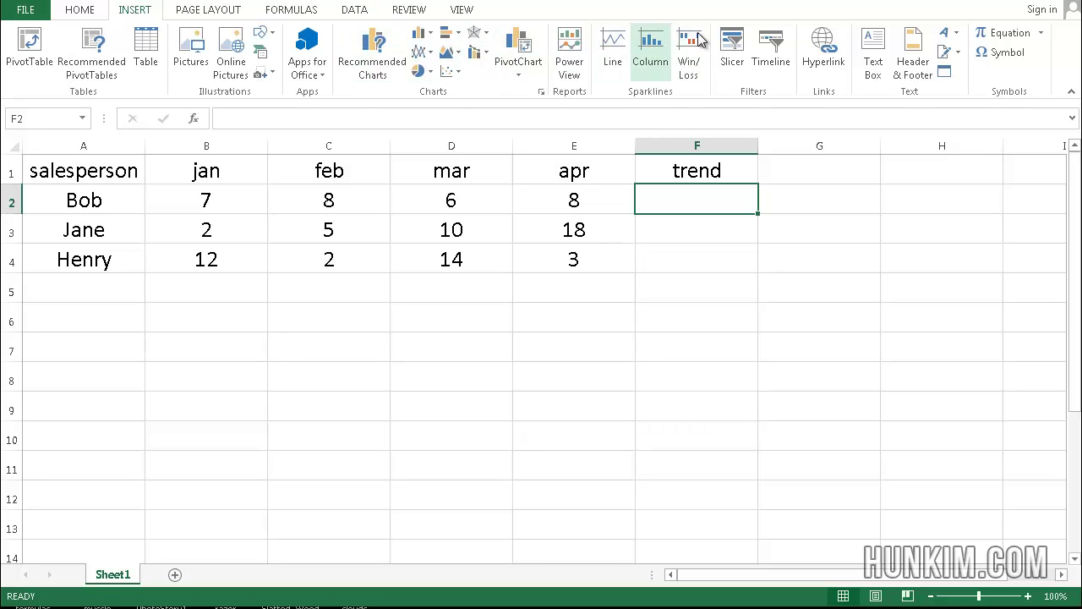
Insert a line sparkline in F2 charting Bob's January–April sales from B2:E2
{"action": "left_click", "coordinate": [607, 39]}
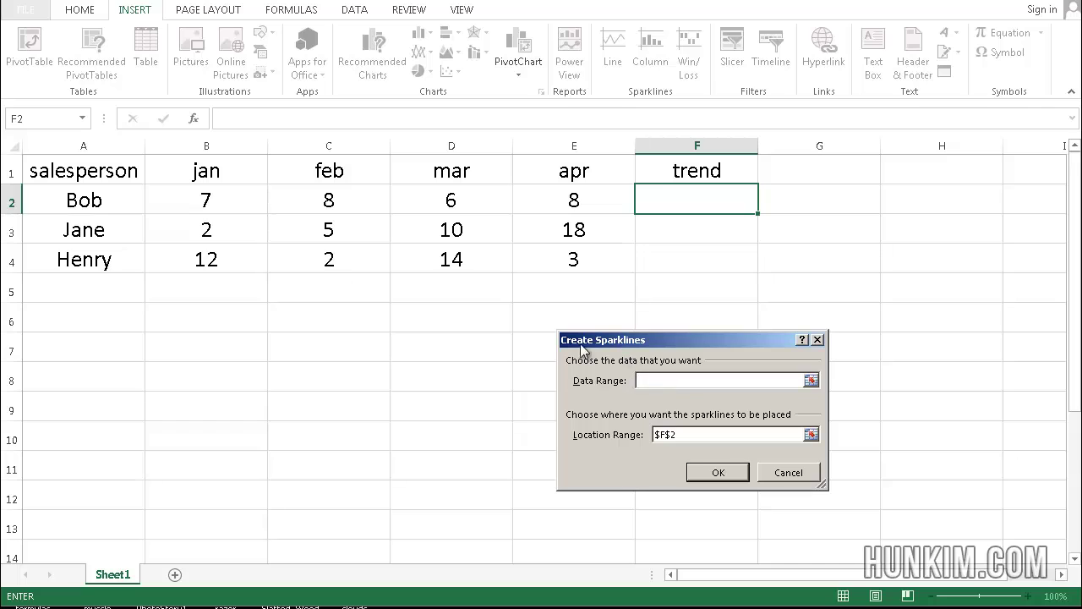
{"action": "left_click_drag", "start_coordinate": [189, 201], "coordinate": [573, 193]}
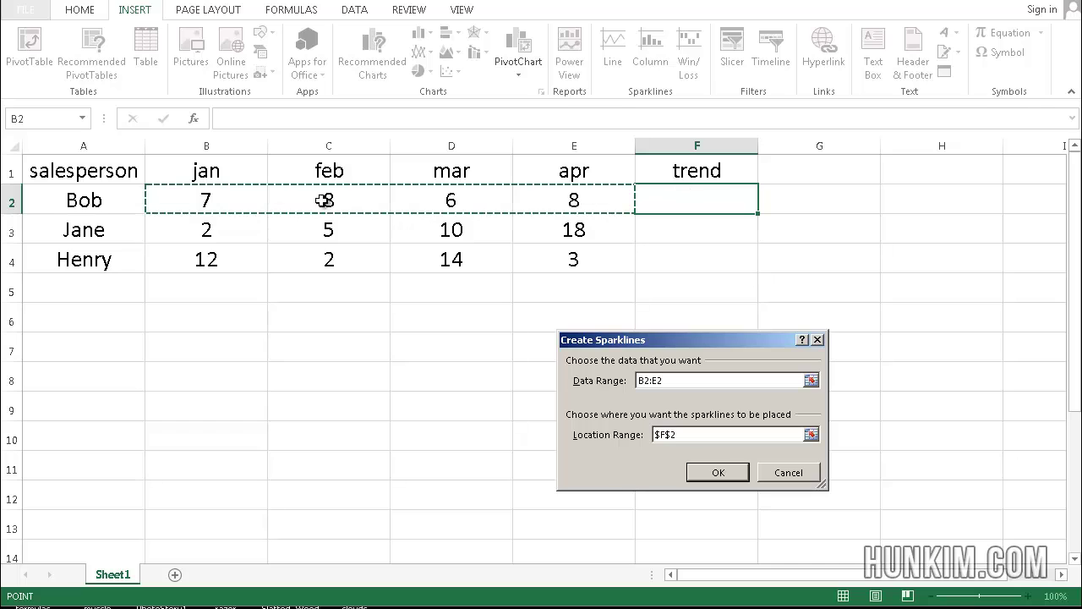
{"action": "left_click", "coordinate": [718, 472]}
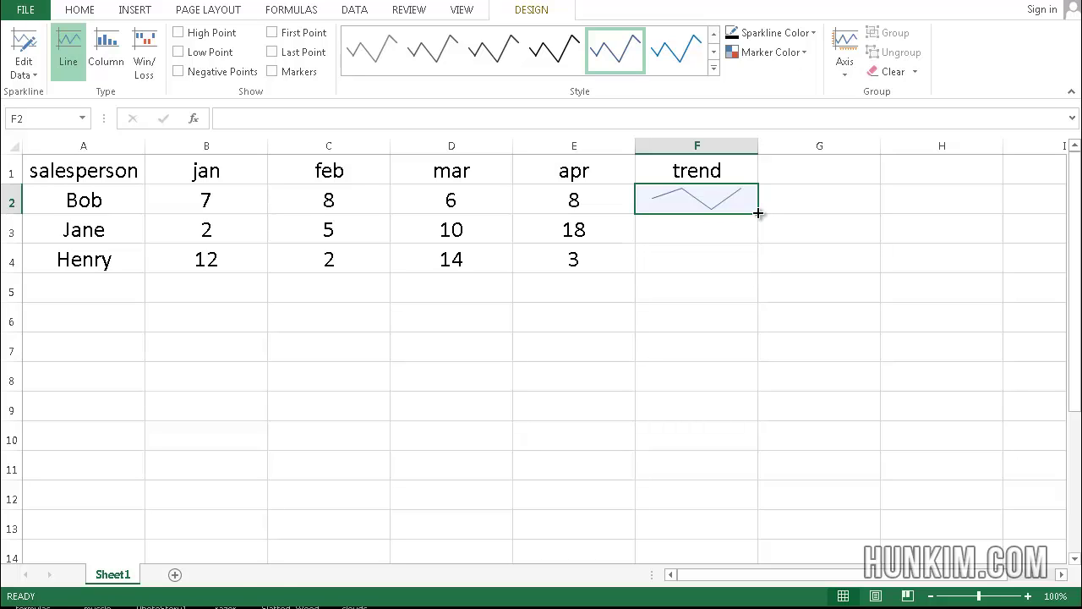
Fill Bob's sparkline down to F4, then undo it so column F is empty
{"action": "left_click_drag", "start_coordinate": [758, 213], "coordinate": [762, 259]}
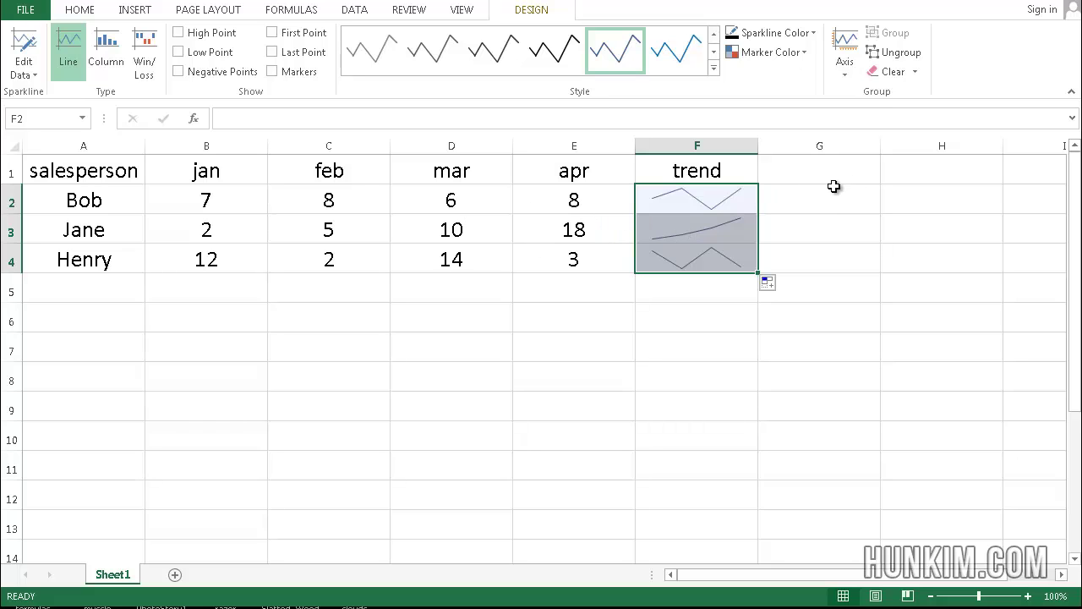
{"action": "key", "text": "ctrl+z"}
{"action": "key", "text": "ctrl+z"}
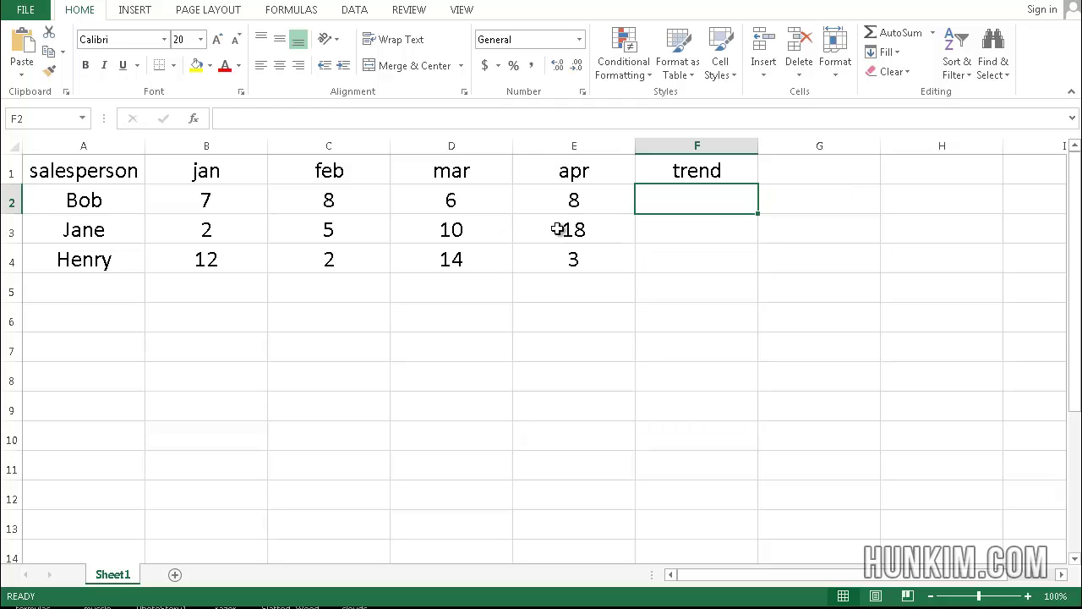
{"action": "left_click", "coordinate": [802, 228]}
{"action": "left_click_drag", "start_coordinate": [724, 200], "coordinate": [727, 268]}
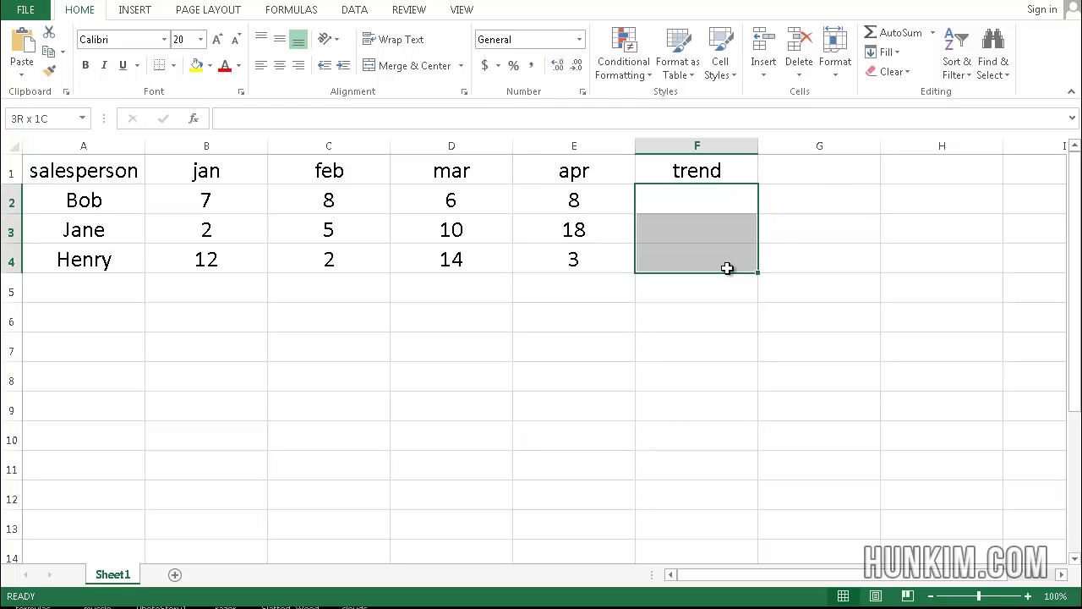
{"action": "left_click", "coordinate": [137, 12]}
{"action": "left_click", "coordinate": [614, 47]}
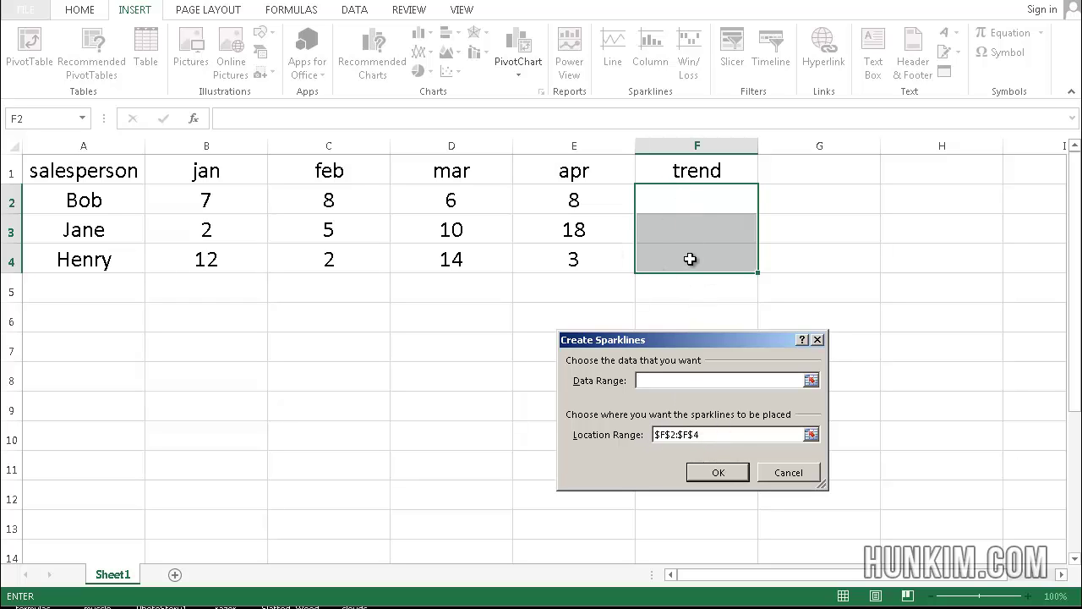
{"action": "left_click_drag", "start_coordinate": [248, 200], "coordinate": [572, 262]}
{"action": "left_click", "coordinate": [726, 473]}
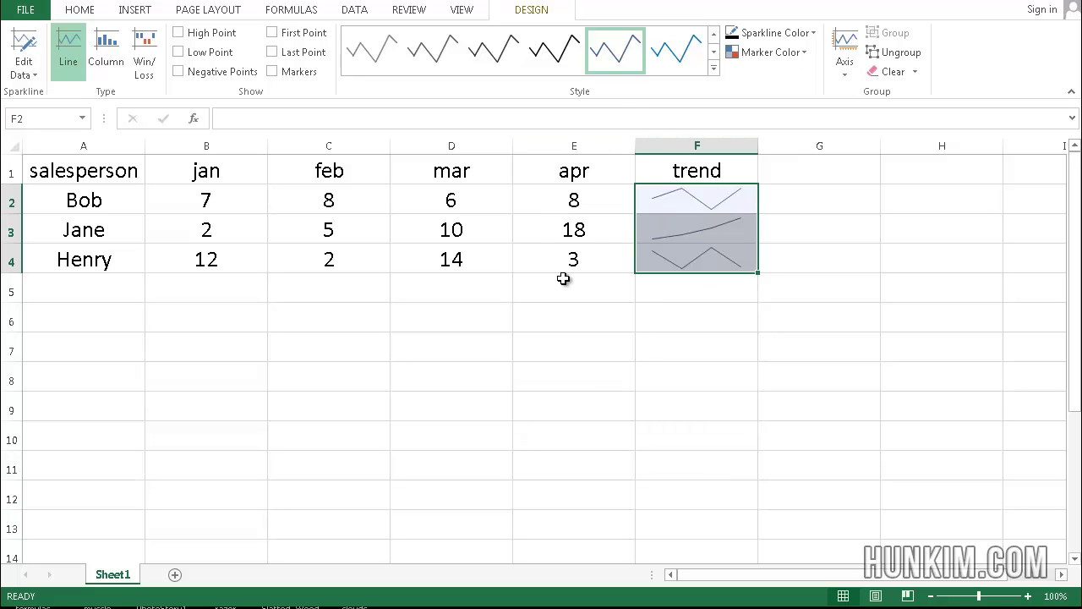
{"action": "key", "text": "ctrl+z"}
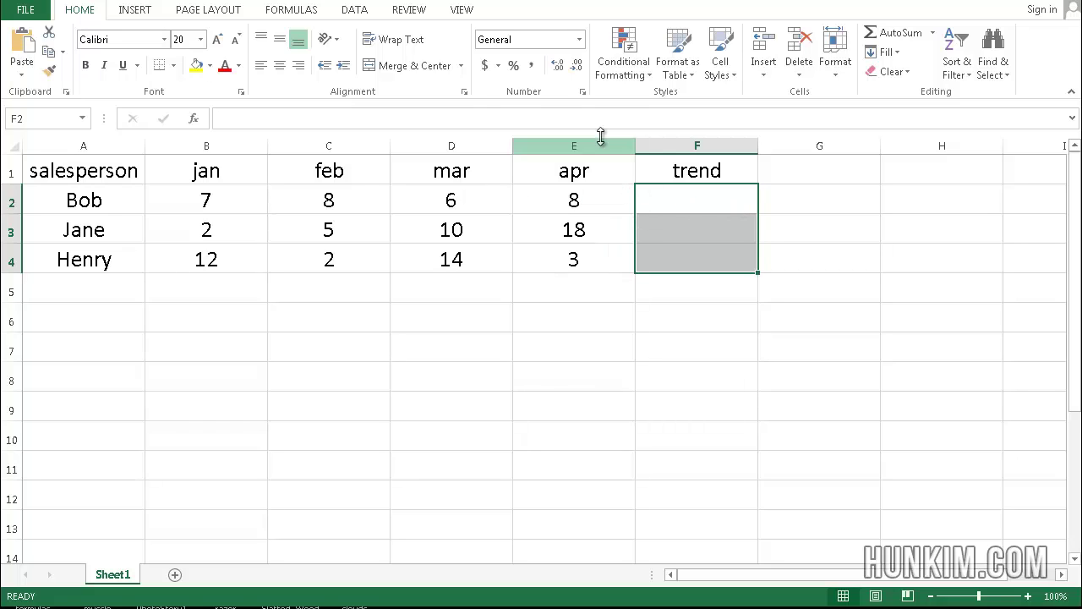
Create column sparklines in F2:F4 from the B2:E4 monthly sales
{"action": "left_click", "coordinate": [135, 12]}
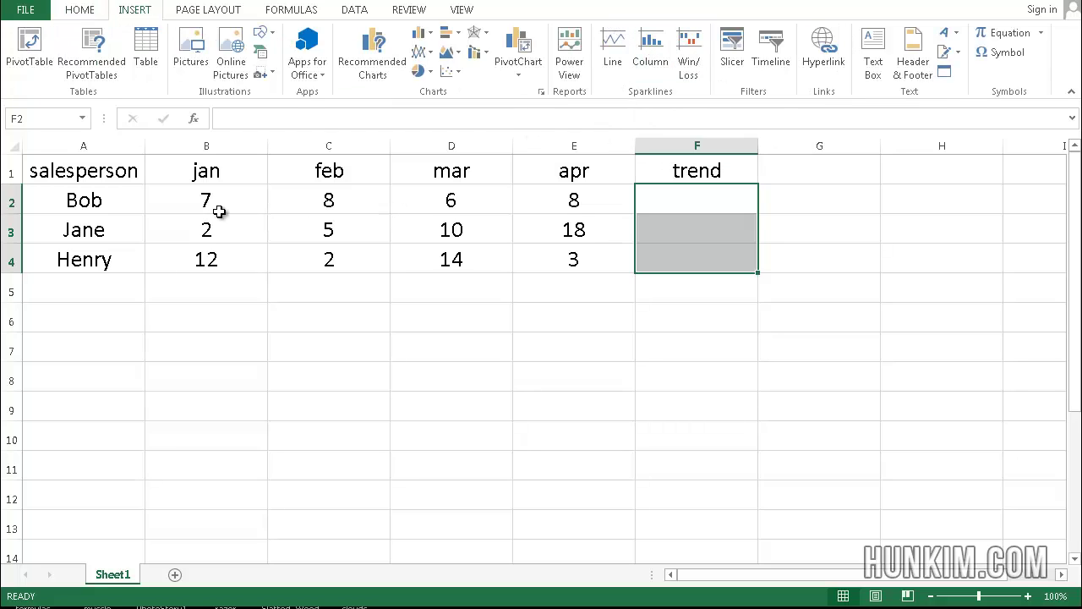
{"action": "left_click_drag", "start_coordinate": [209, 203], "coordinate": [606, 258]}
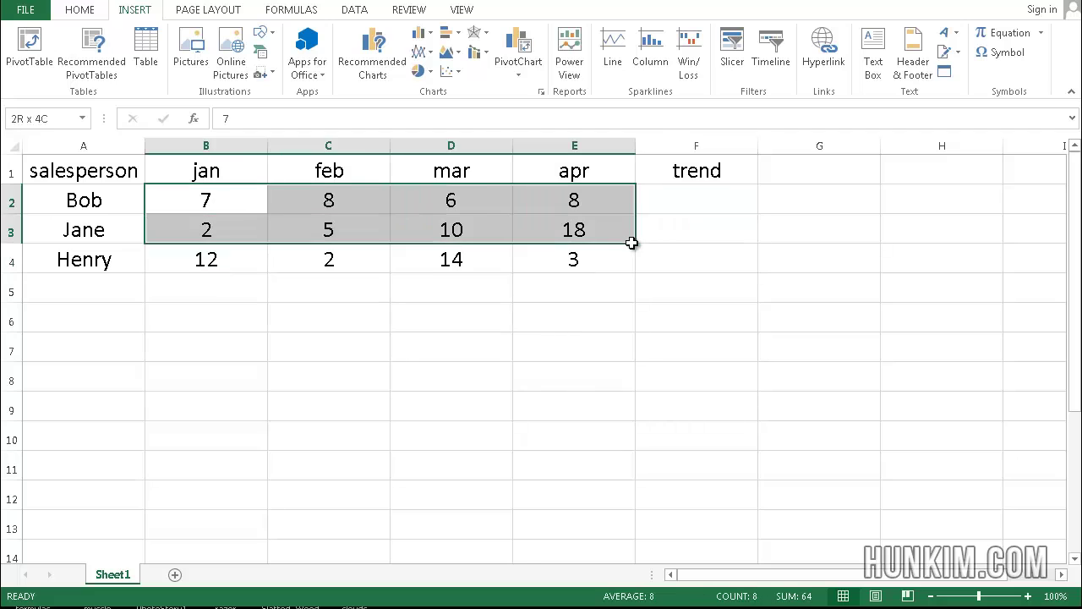
{"action": "left_click", "coordinate": [665, 49]}
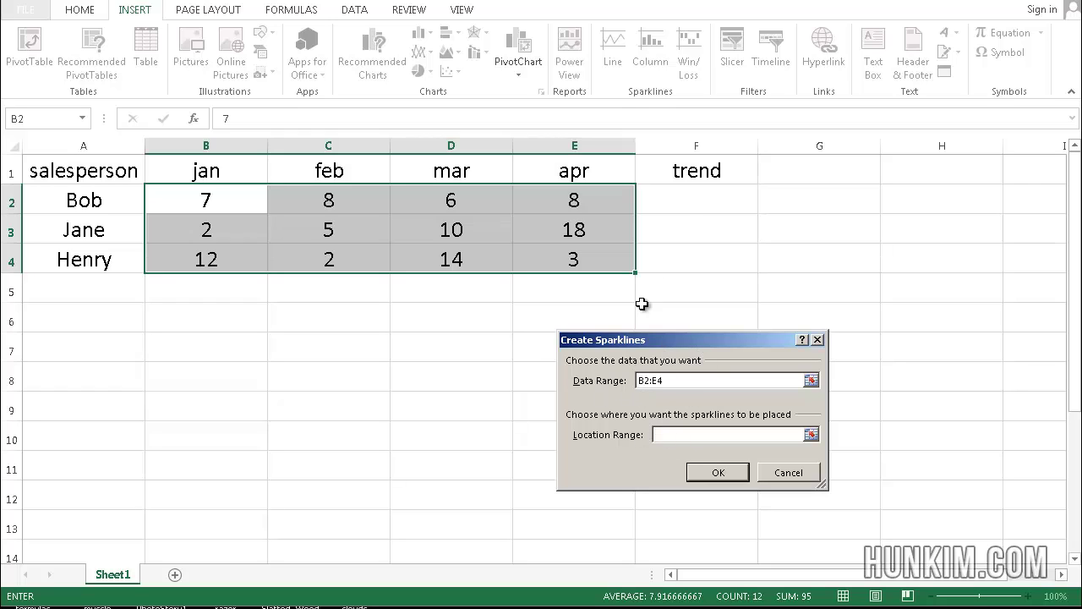
{"action": "left_click_drag", "start_coordinate": [682, 203], "coordinate": [698, 261]}
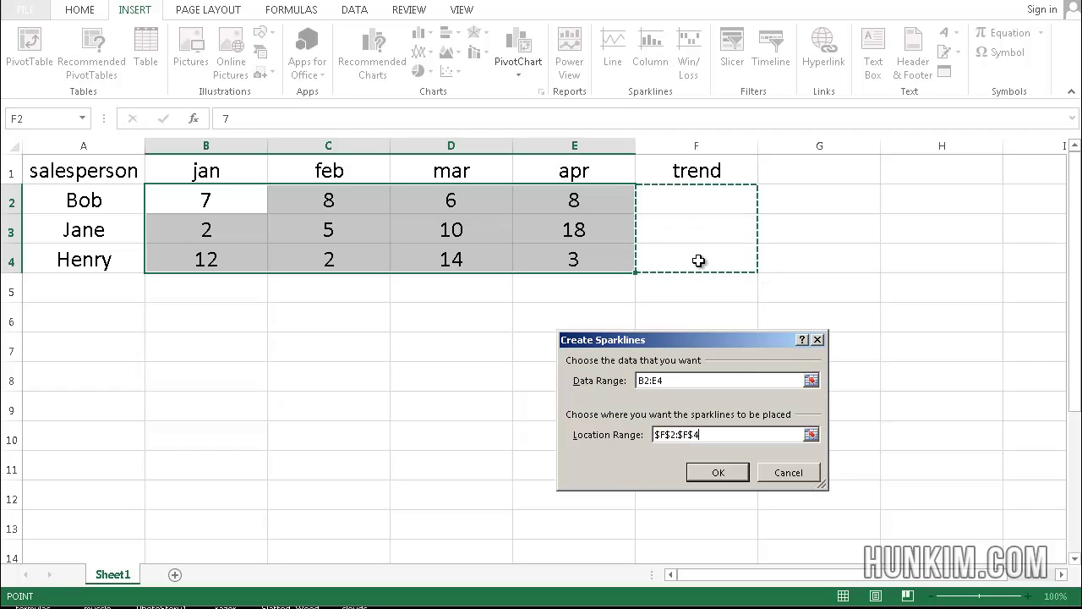
{"action": "left_click", "coordinate": [717, 476]}
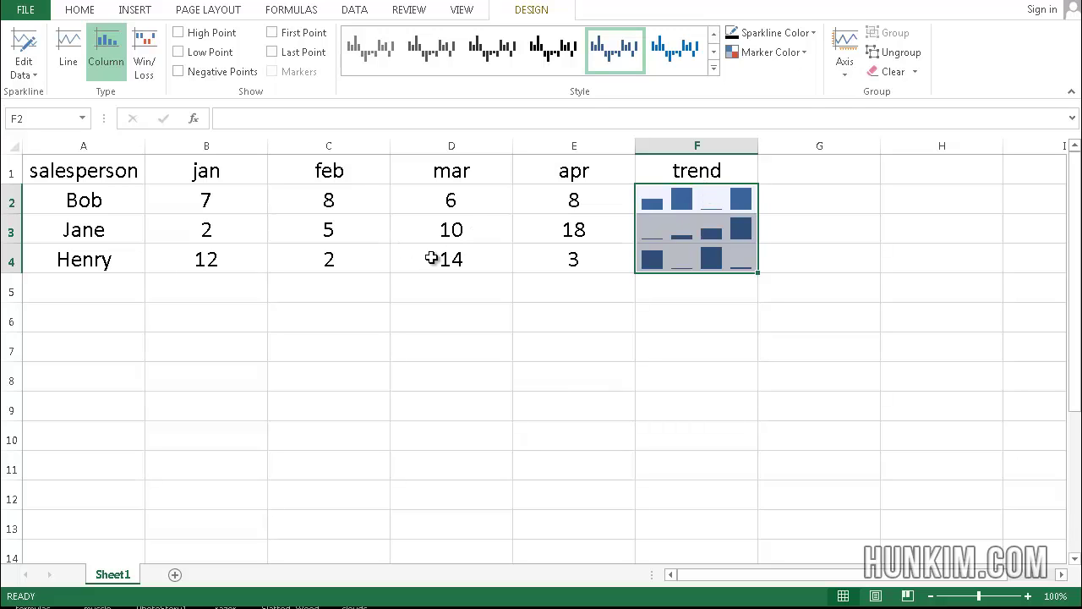
Change Henry's February sales in C4 to -5
{"action": "left_click", "coordinate": [355, 261]}
{"action": "type", "text": "-5"}
{"action": "key", "text": "Return"}
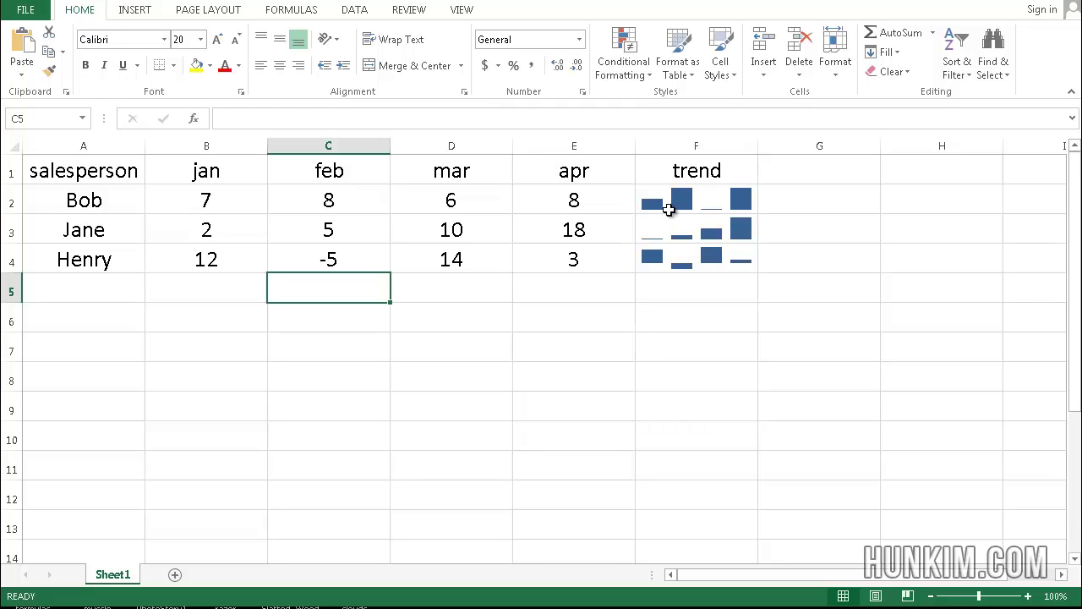
Clear all contents from the trend cells F2:F4
{"action": "left_click_drag", "start_coordinate": [669, 197], "coordinate": [680, 258]}
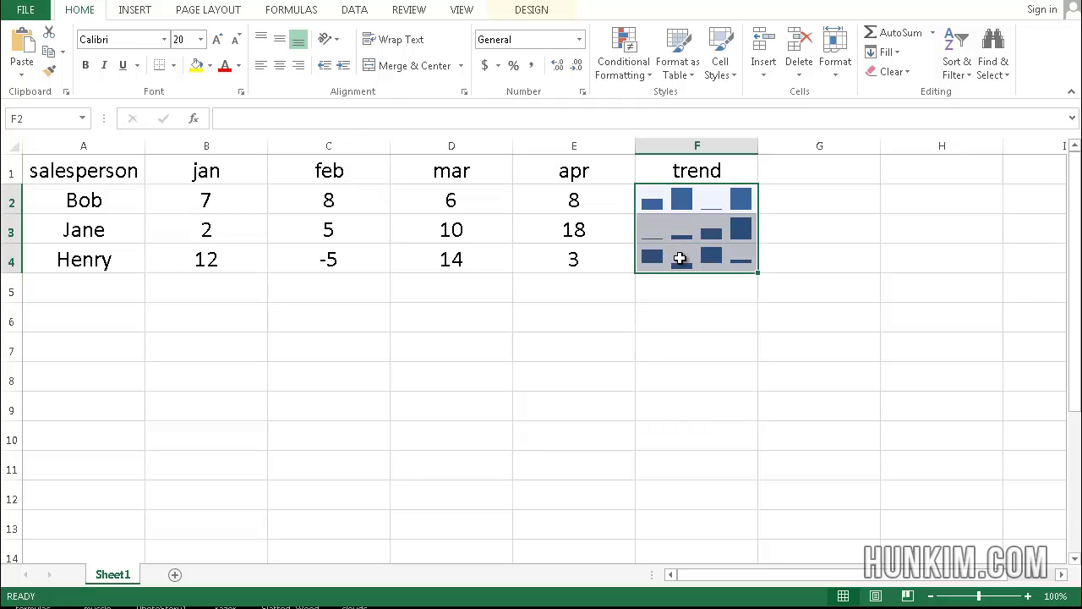
{"action": "left_click", "coordinate": [903, 72]}
{"action": "left_click", "coordinate": [912, 93]}
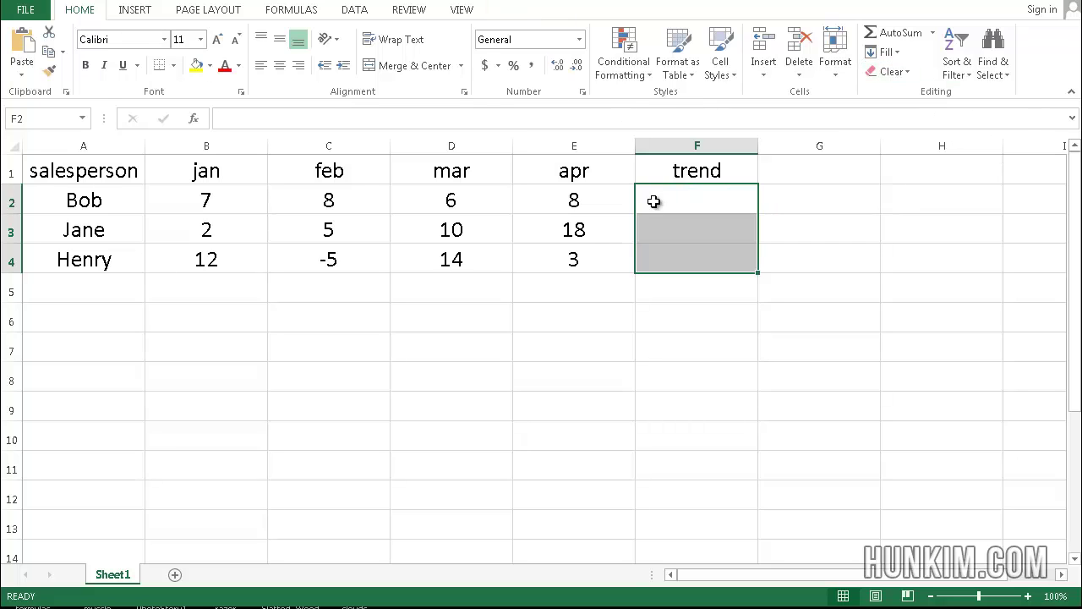
Insert win/loss sparklines in F2:F4 from B2:E4, showing Henry's negative February in red
{"action": "left_click", "coordinate": [149, 8]}
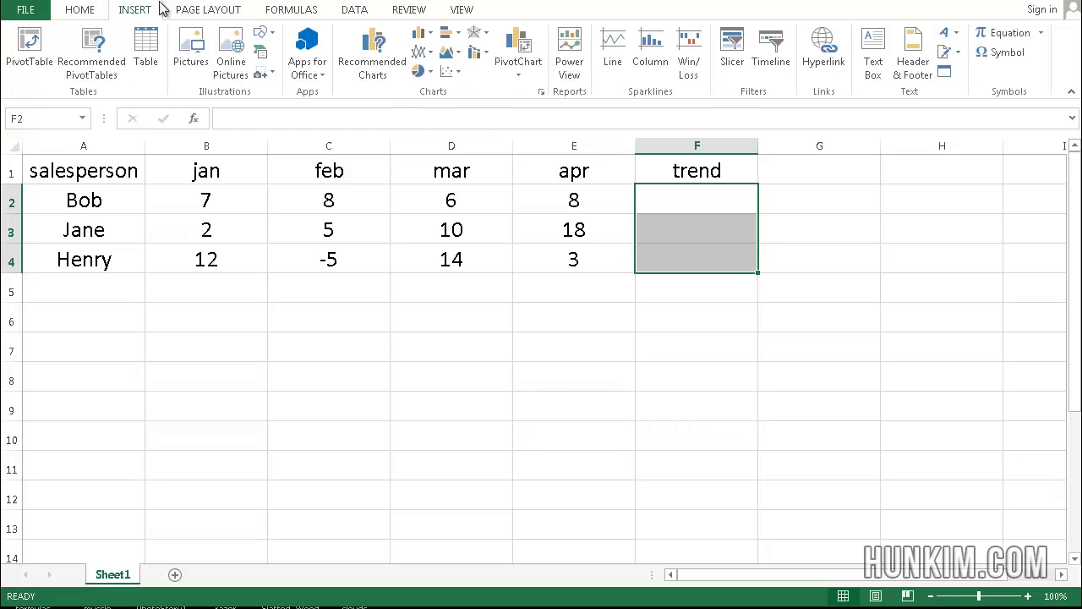
{"action": "left_click", "coordinate": [686, 59]}
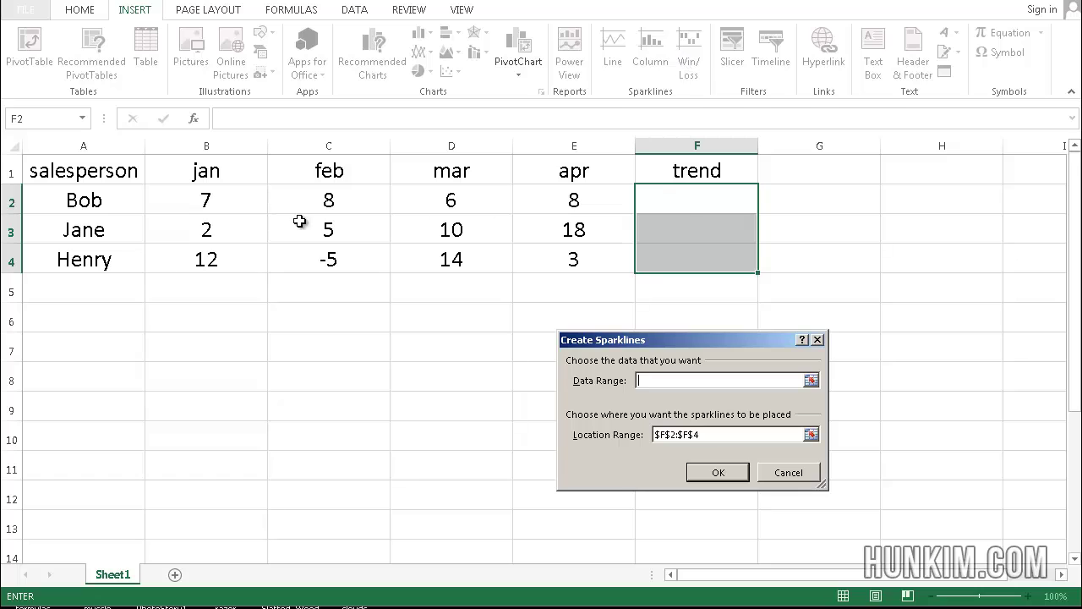
{"action": "left_click_drag", "start_coordinate": [210, 200], "coordinate": [585, 264]}
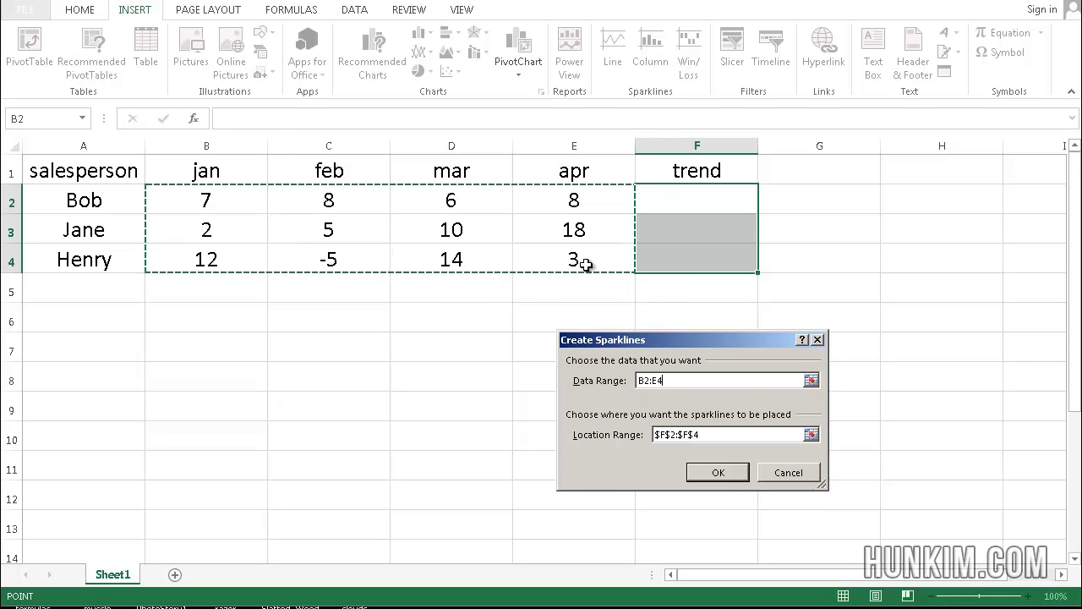
{"action": "left_click", "coordinate": [715, 473]}
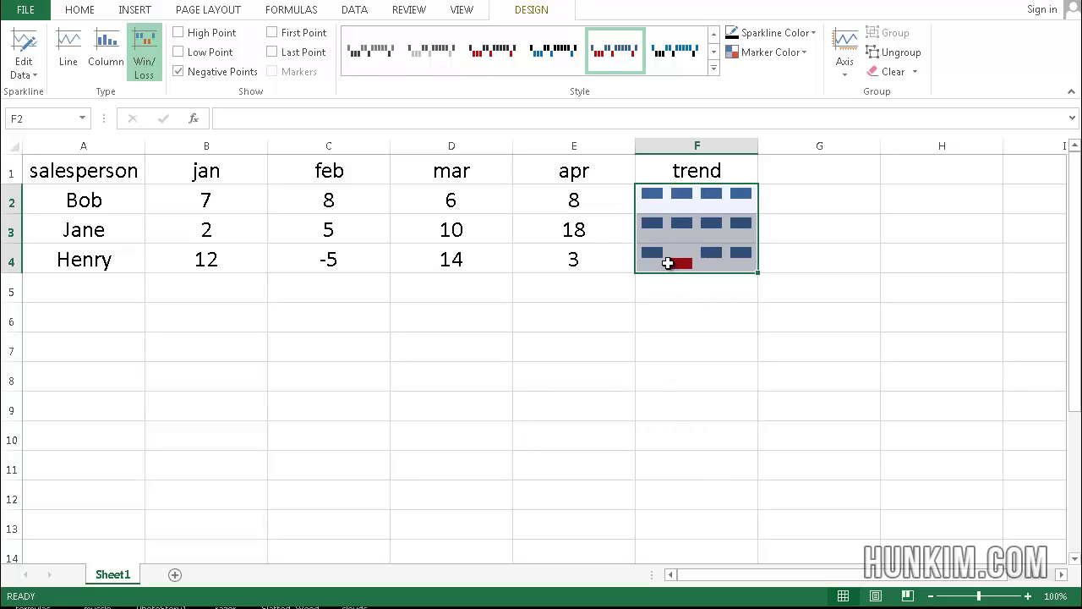
{"action": "left_click", "coordinate": [671, 279]}
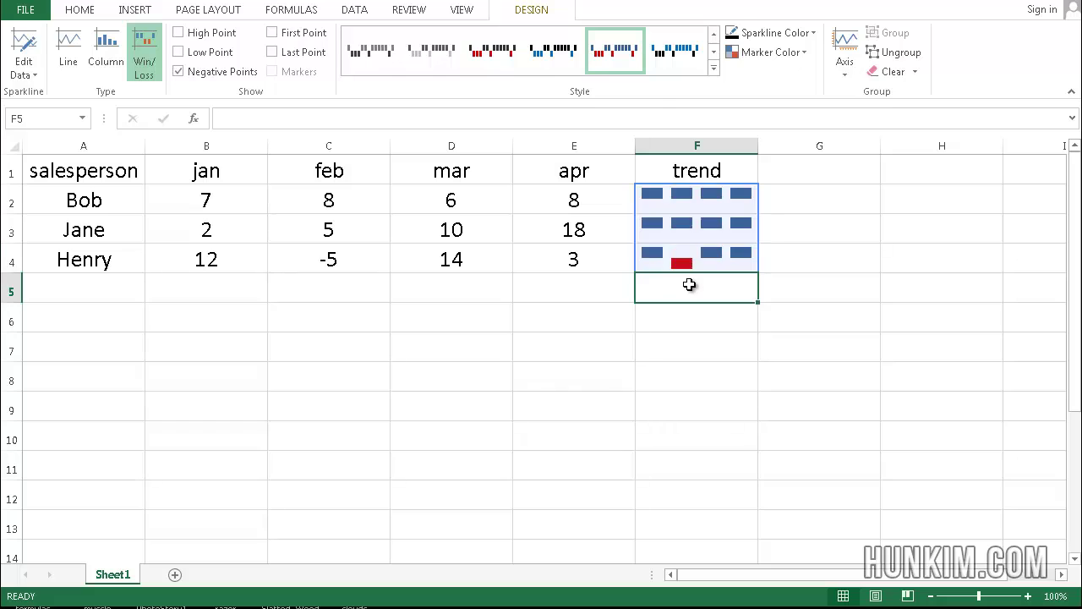